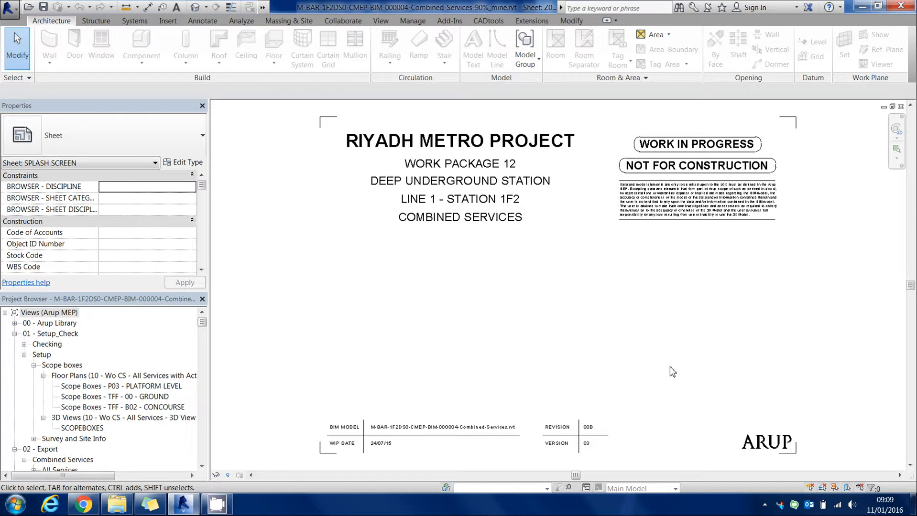
# Launch the Object ID Renumbering tool from the CADtools Labs collection.
pyautogui.click(489, 23)
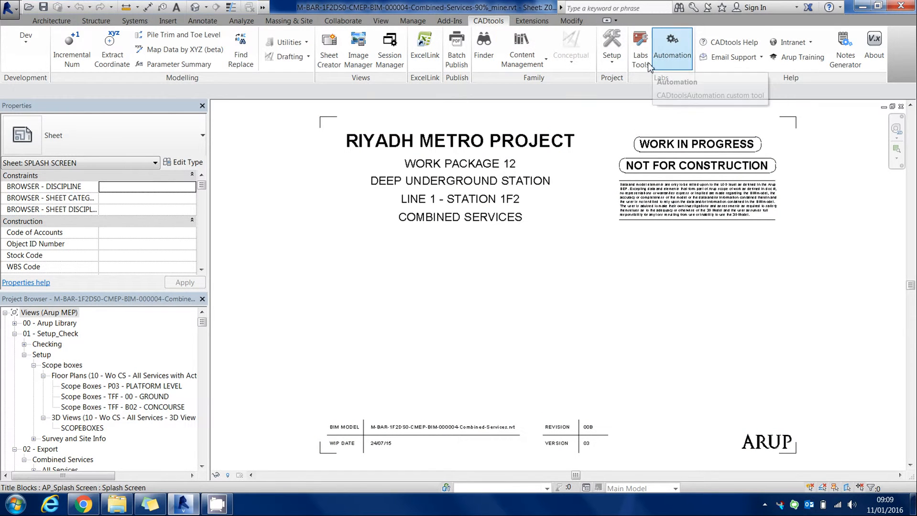
pyautogui.click(641, 46)
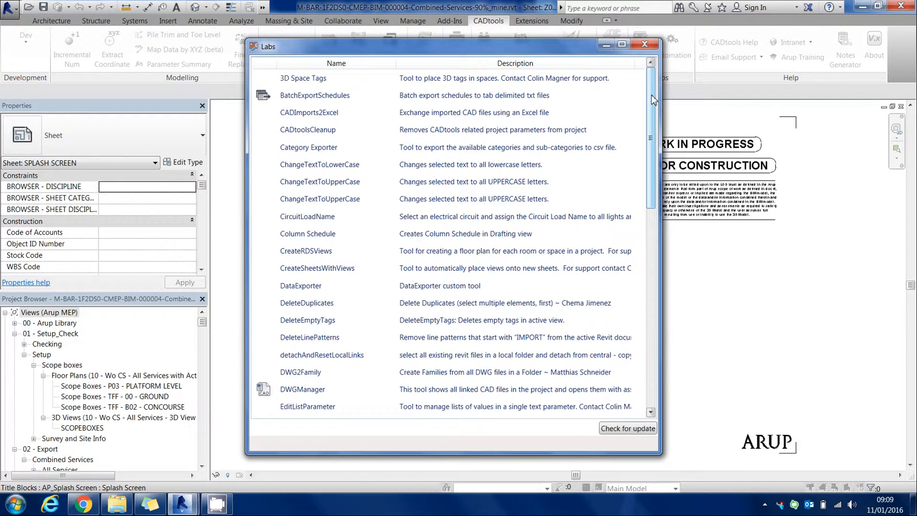
pyautogui.moveTo(653, 99); pyautogui.dragTo(638, 202)
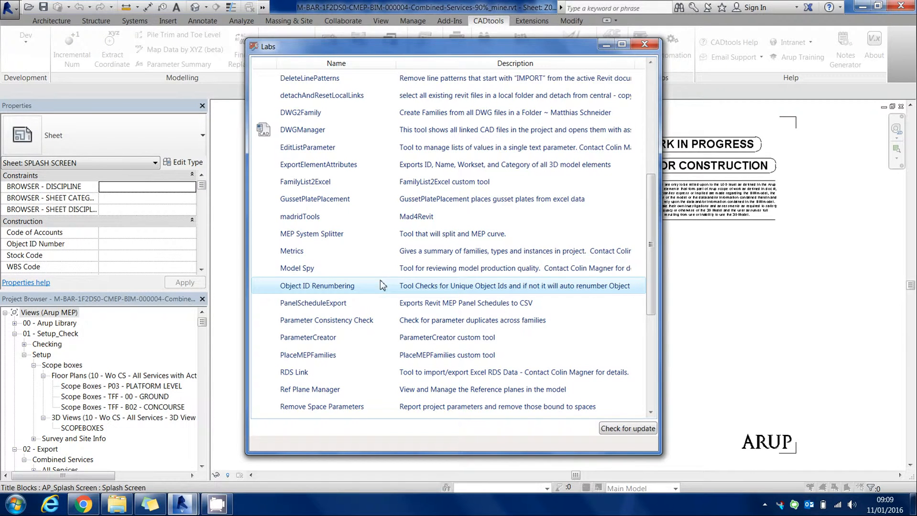
pyautogui.click(457, 290)
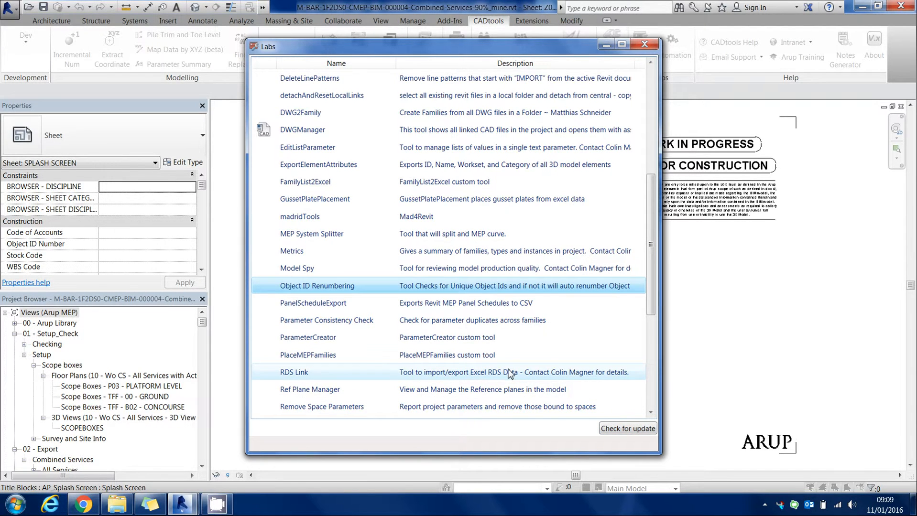
pyautogui.doubleClick(452, 286)
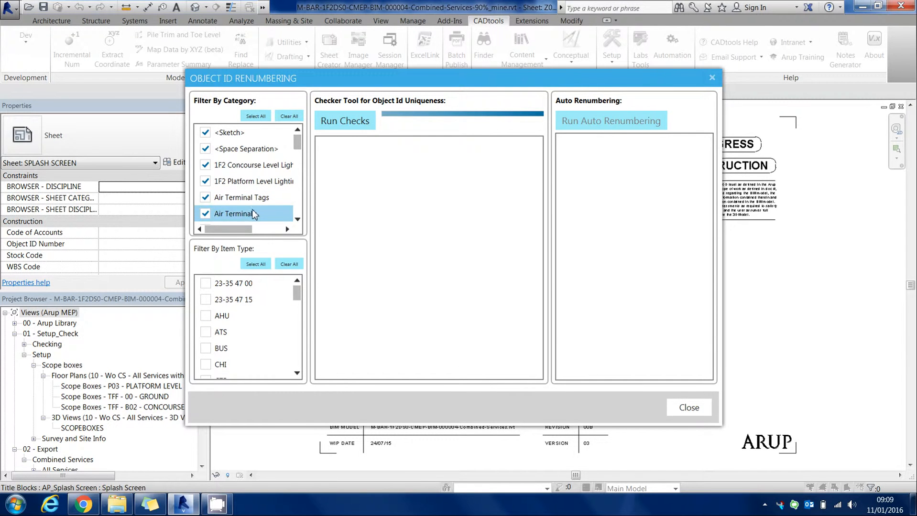
# Clear the item type filter and include only the item types ATS, CHI, EDC, FCC and SKT.
pyautogui.click(255, 263)
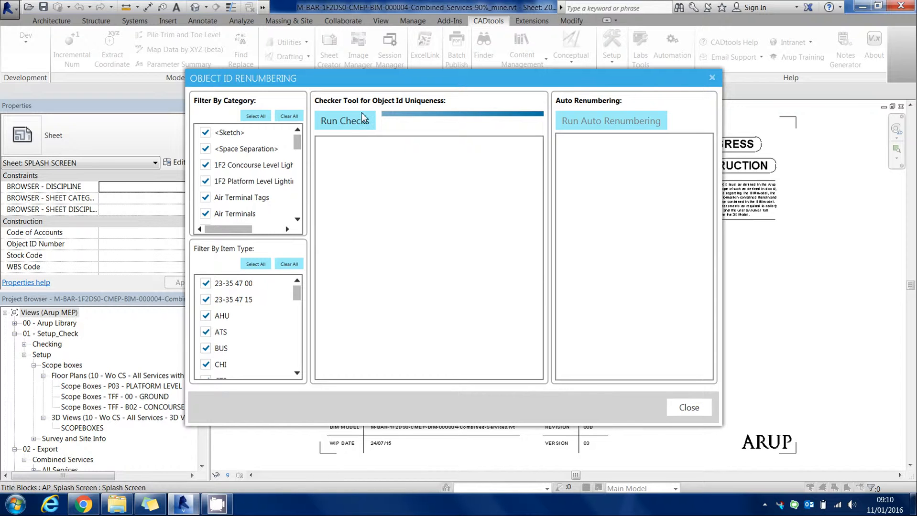
pyautogui.click(289, 265)
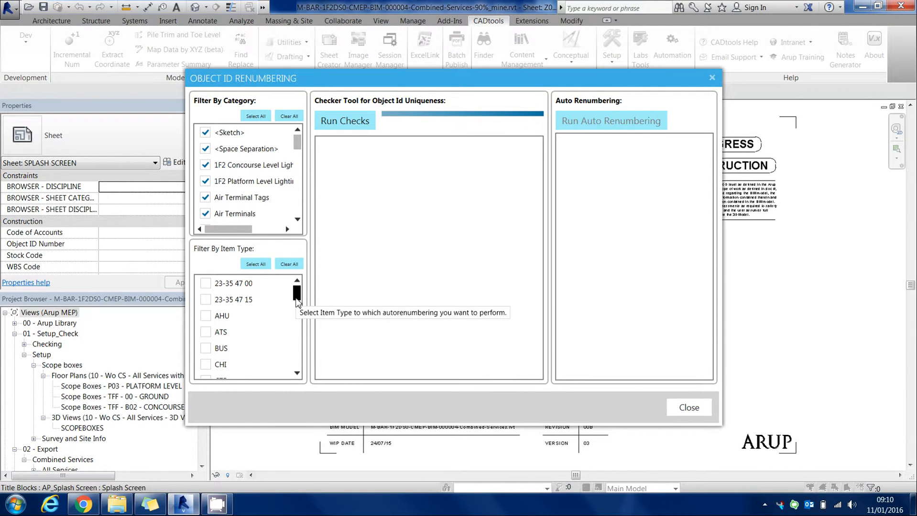
pyautogui.moveTo(296, 301); pyautogui.dragTo(296, 306)
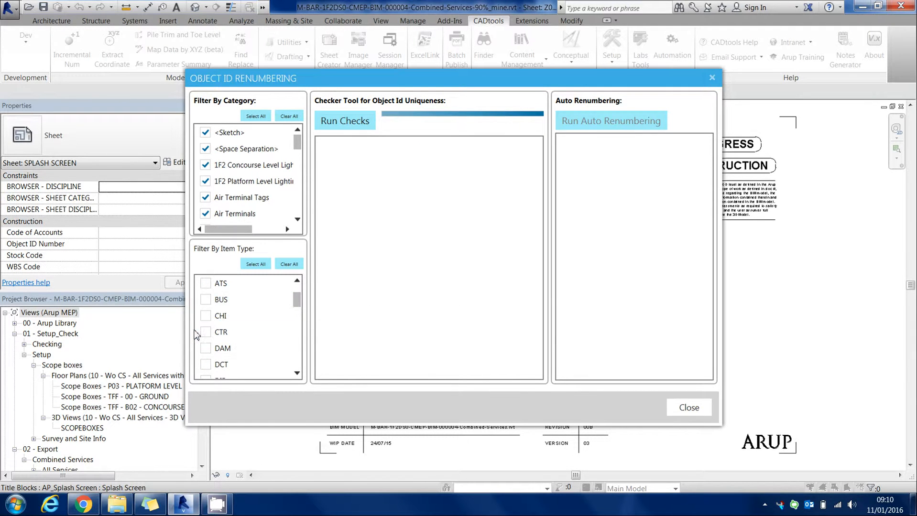
pyautogui.click(203, 317)
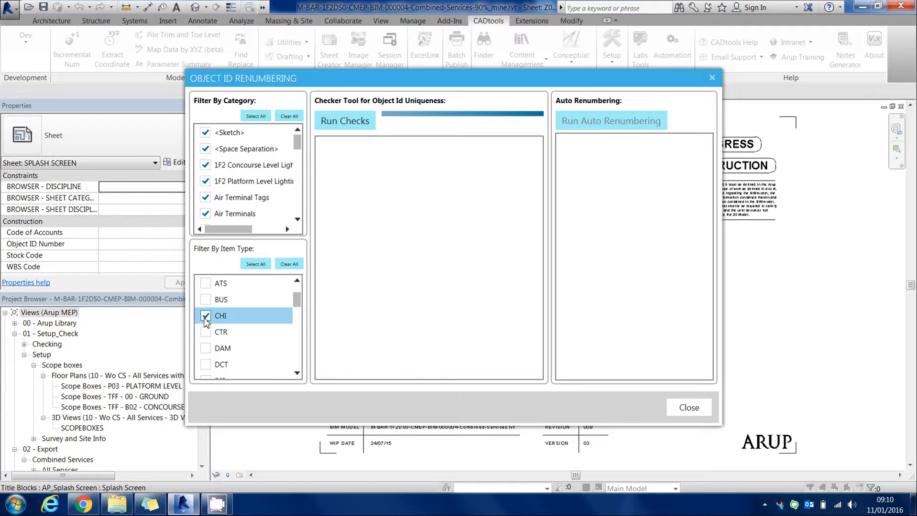
pyautogui.click(206, 284)
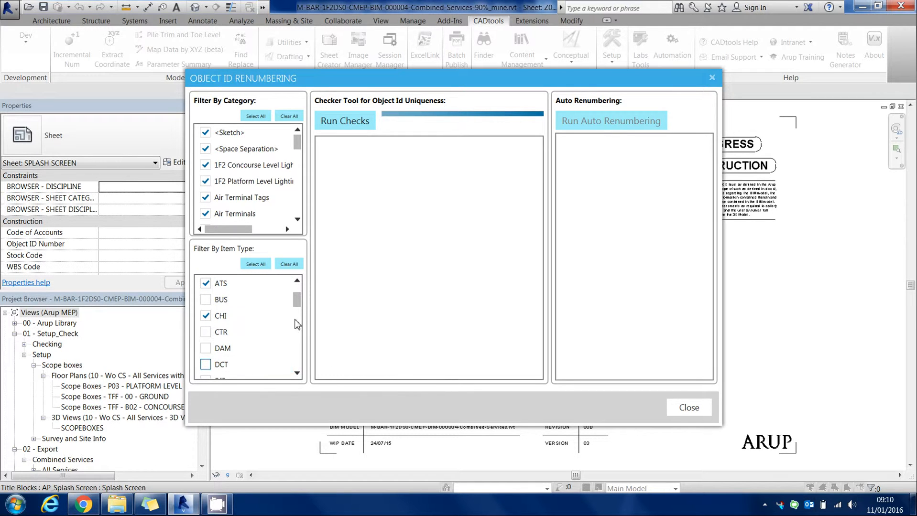
pyautogui.moveTo(296, 306); pyautogui.dragTo(297, 321)
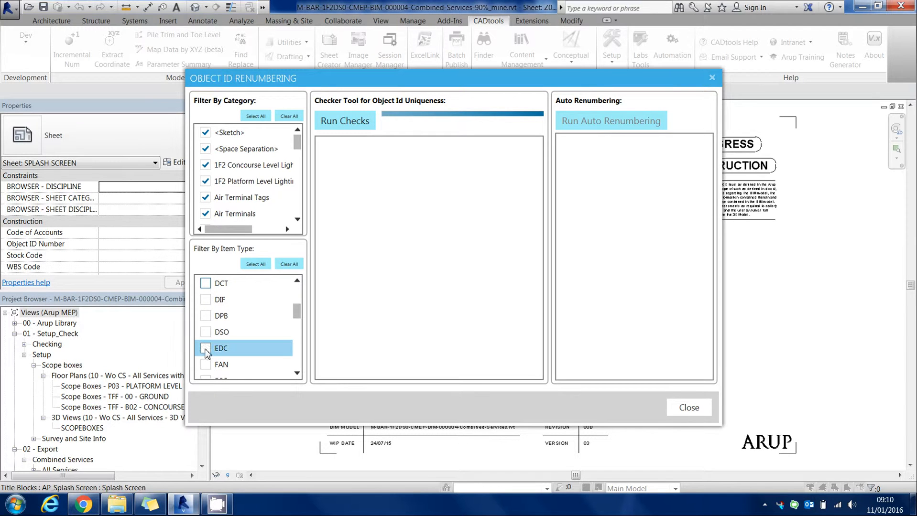
pyautogui.click(206, 349)
pyautogui.click(297, 373)
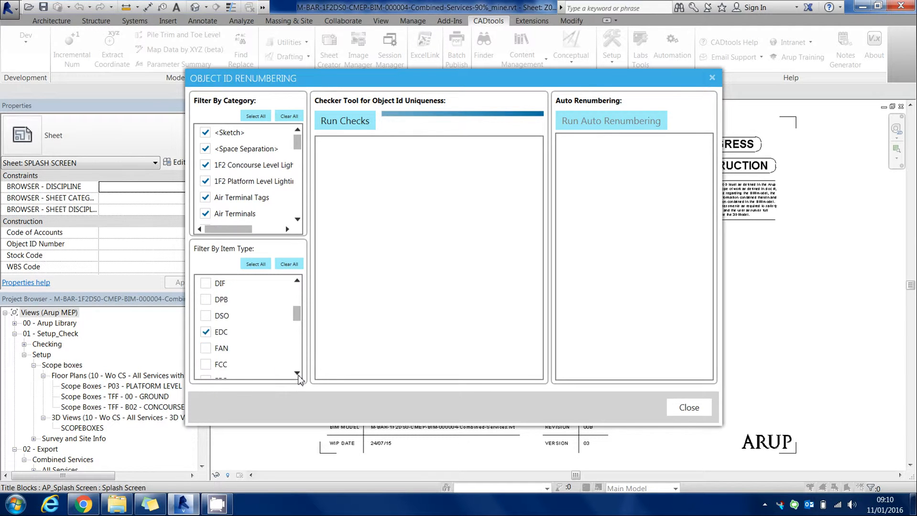
pyautogui.click(297, 373)
pyautogui.click(297, 374)
pyautogui.click(206, 332)
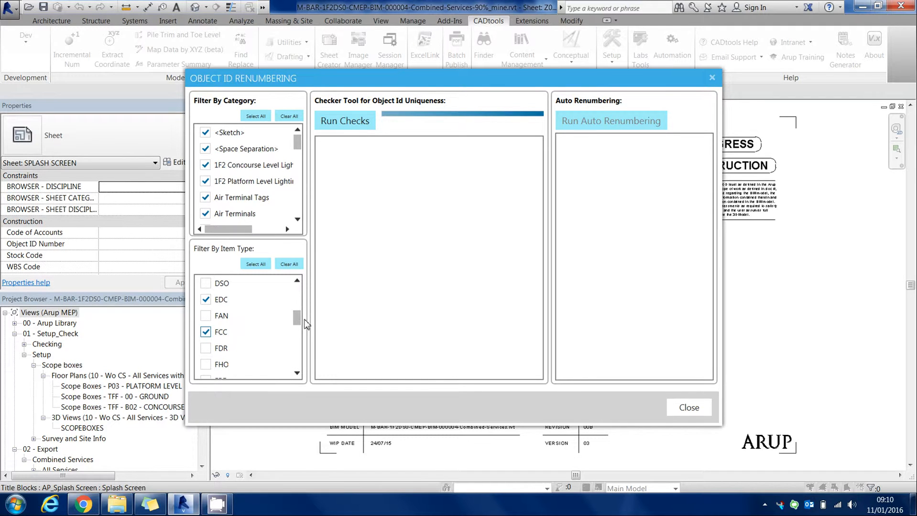
pyautogui.moveTo(300, 324); pyautogui.dragTo(295, 359)
pyautogui.click(206, 349)
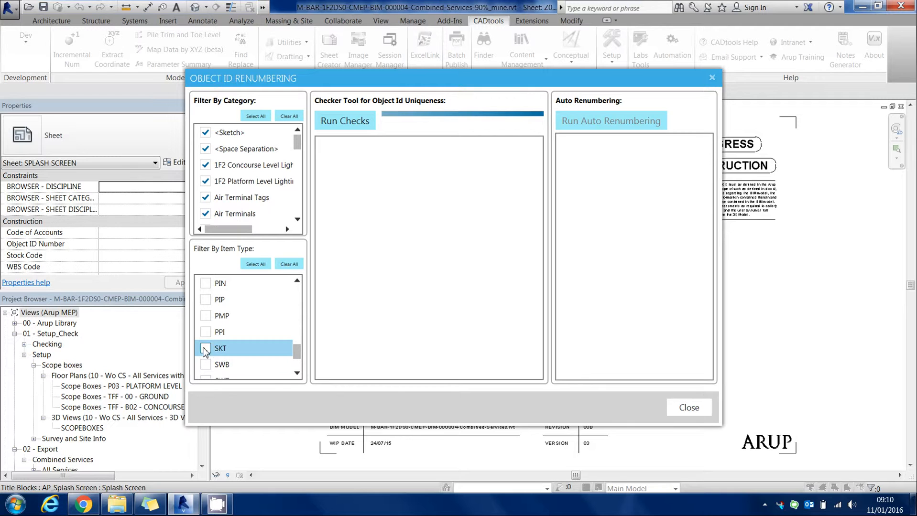
# Run the Object ID uniqueness check and auto-fix elements Switched 6578393 and Switched 6578283 in the two duplicate groups.
pyautogui.click(344, 123)
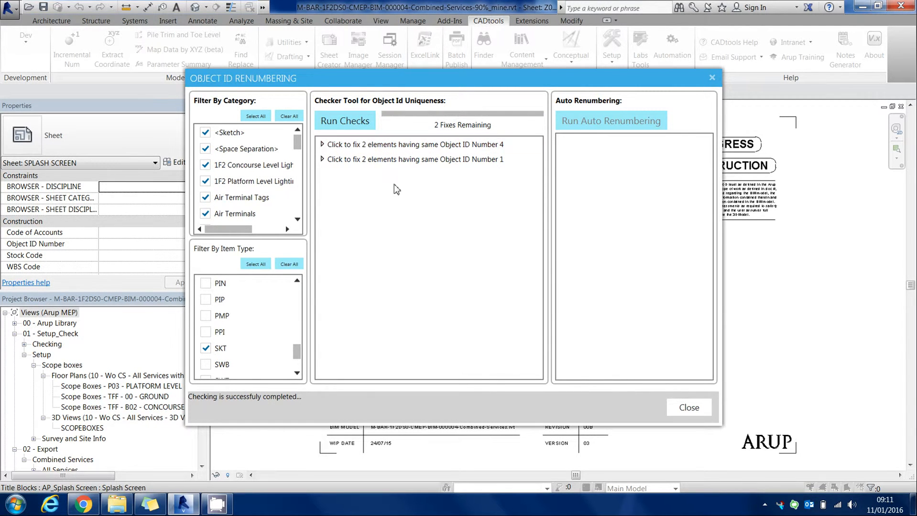
pyautogui.click(322, 144)
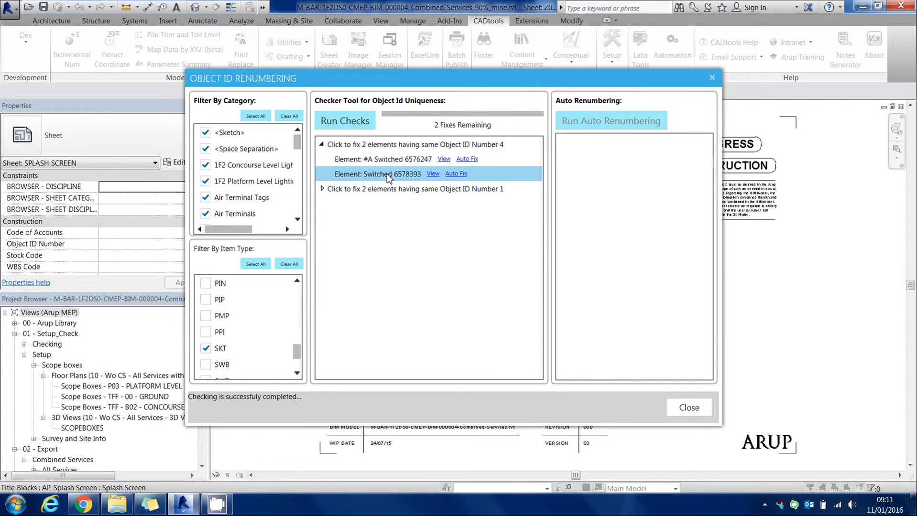
pyautogui.click(457, 174)
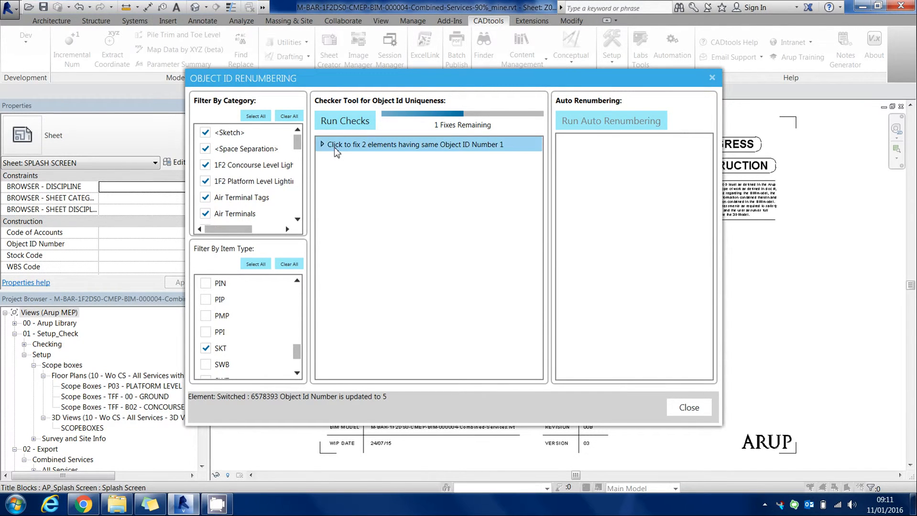
pyautogui.click(322, 145)
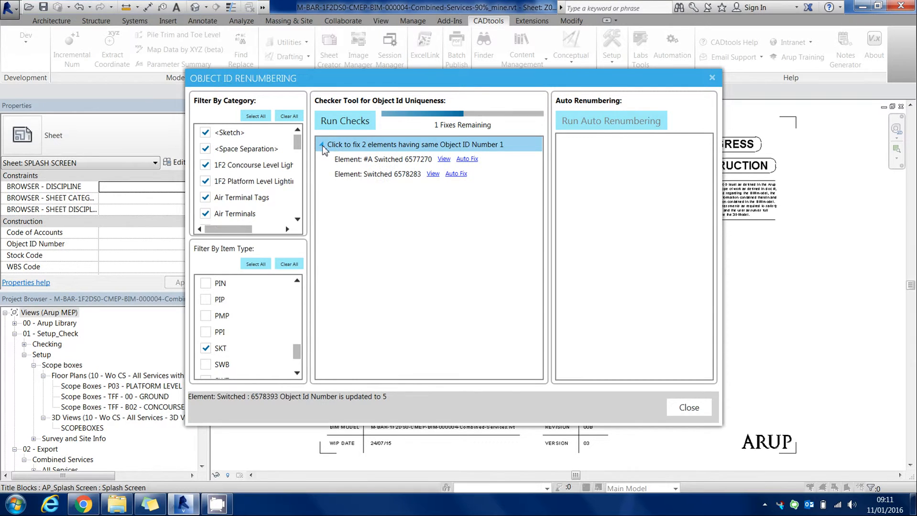
pyautogui.click(457, 174)
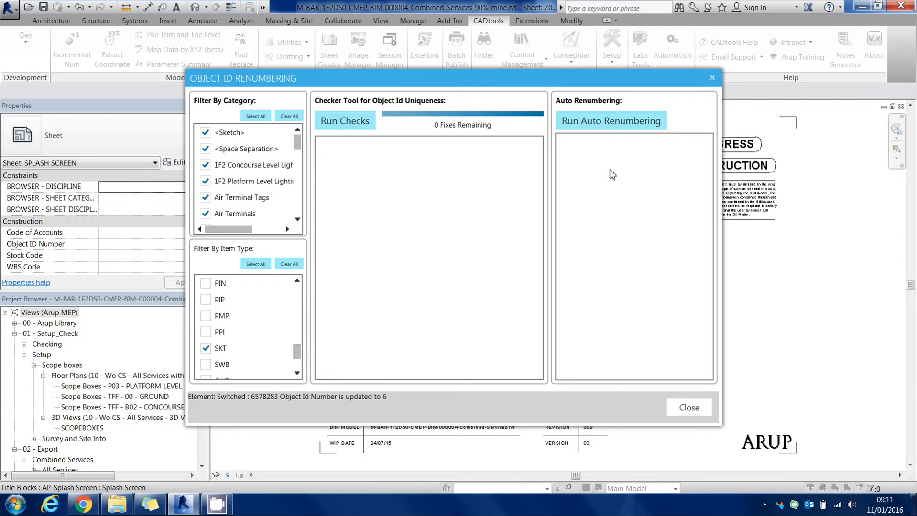
# Auto-renumber the filtered item types, and rerun the uniqueness check and the renumbering to verify the Object IDs.
pyautogui.click(605, 125)
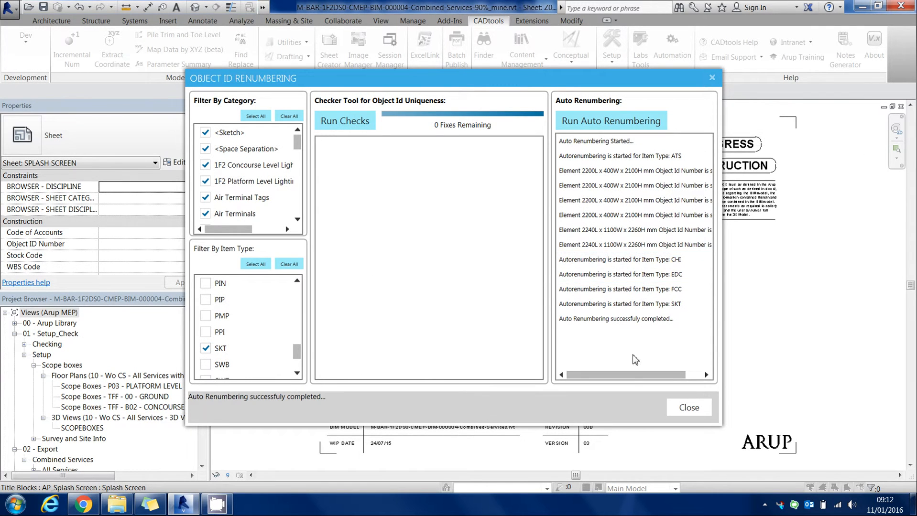
pyautogui.moveTo(631, 377); pyautogui.dragTo(661, 387)
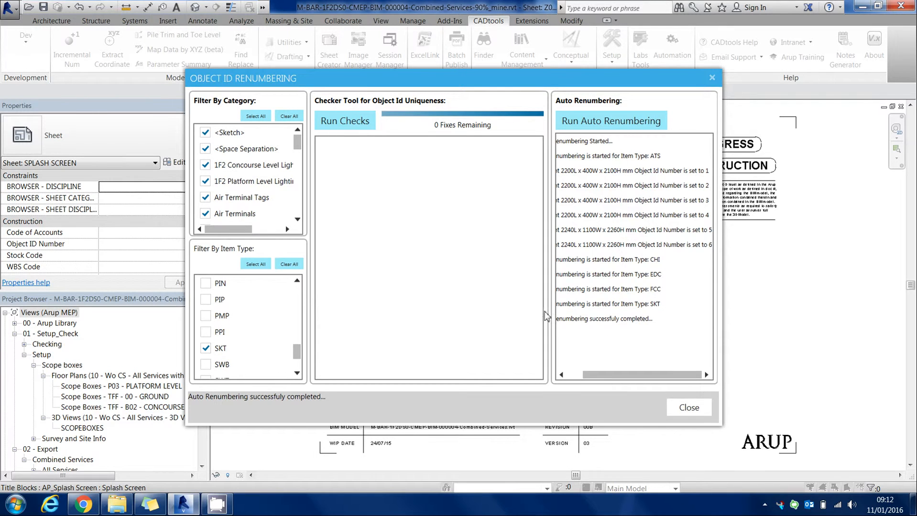
pyautogui.click(342, 120)
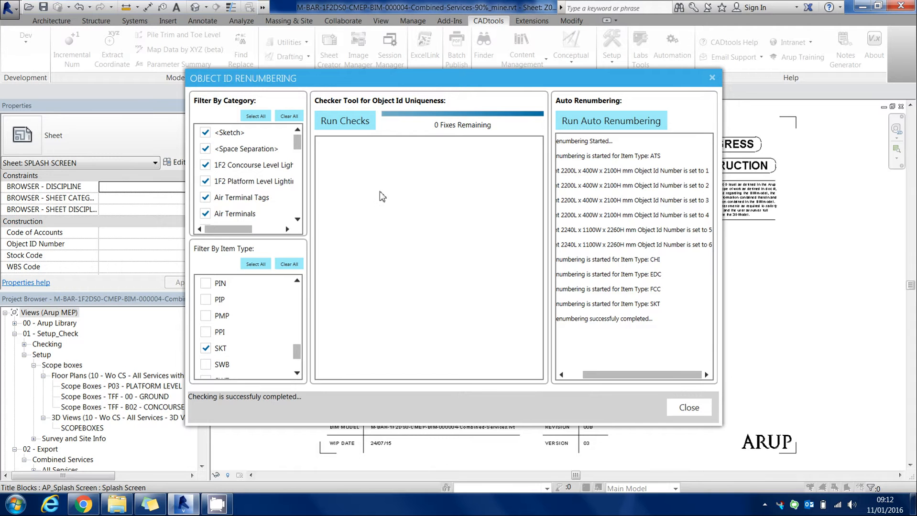
pyautogui.click(617, 120)
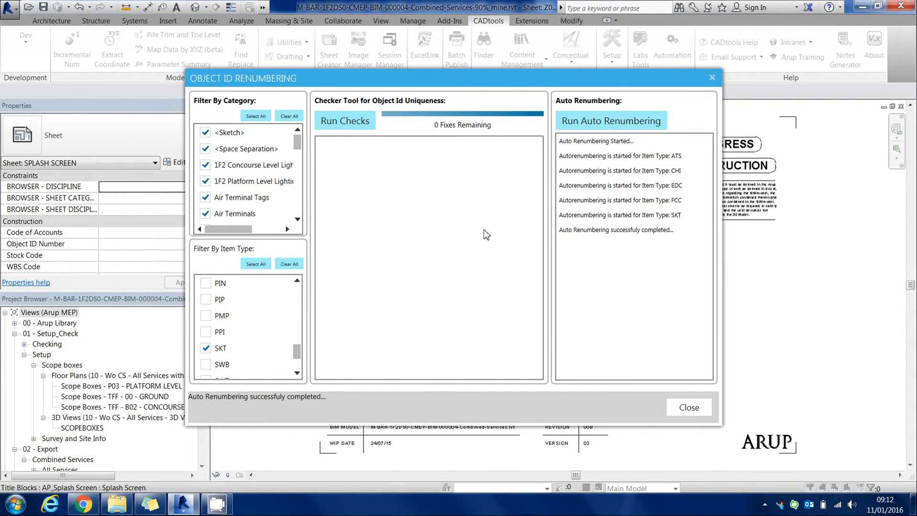
# Deselect every item type in the filter and close the Object ID Renumbering tool.
pyautogui.click(256, 266)
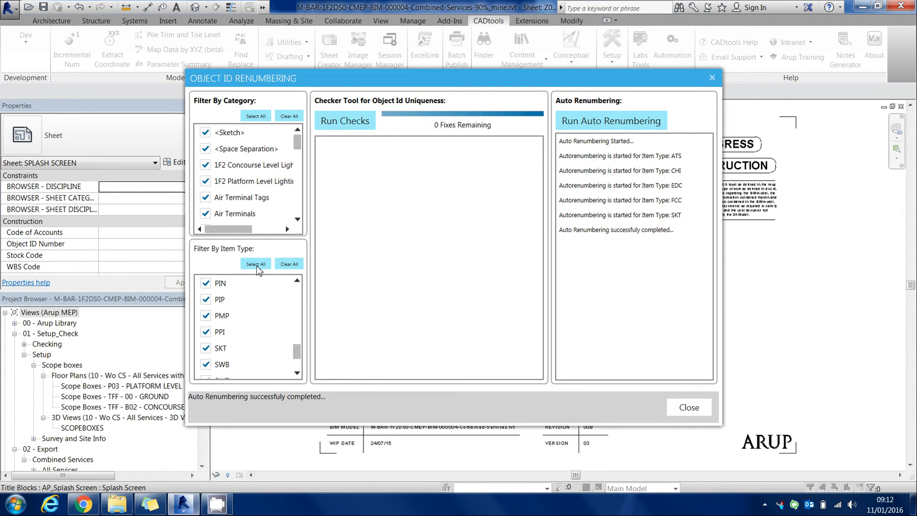
pyautogui.click(288, 264)
pyautogui.click(712, 77)
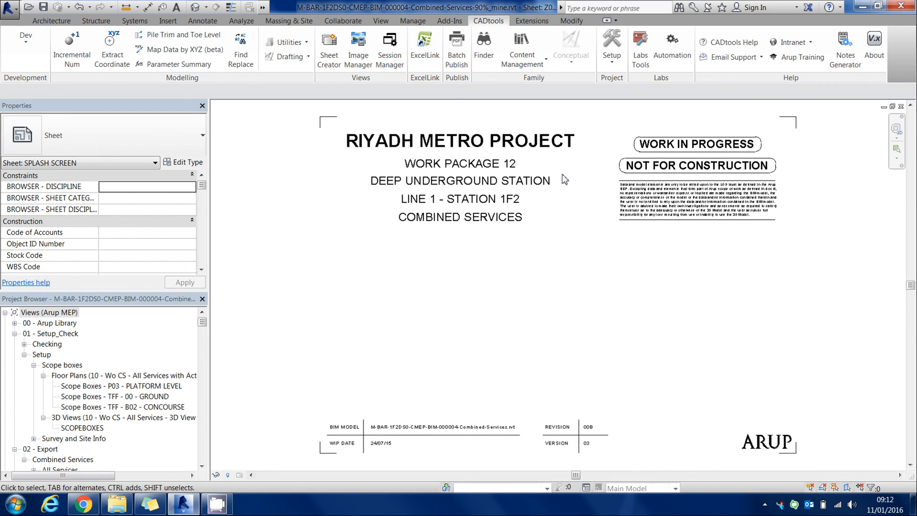
pyautogui.click(764, 505)
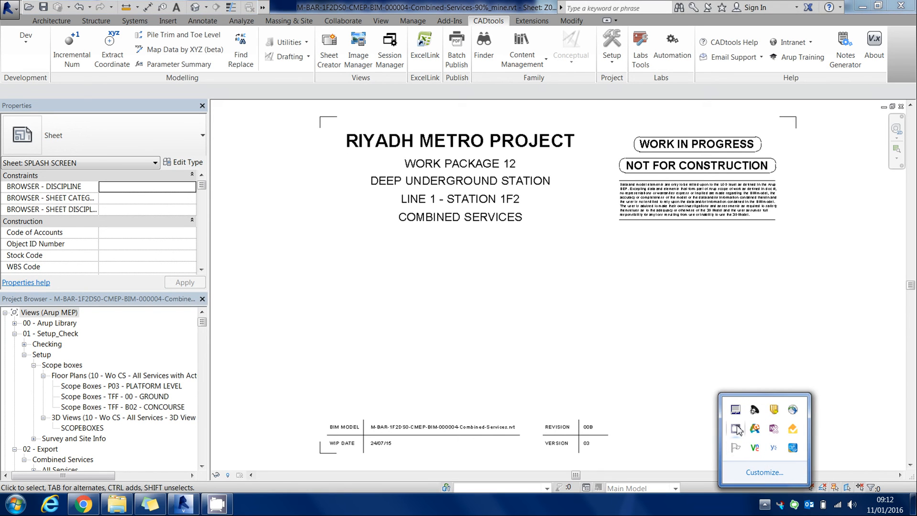